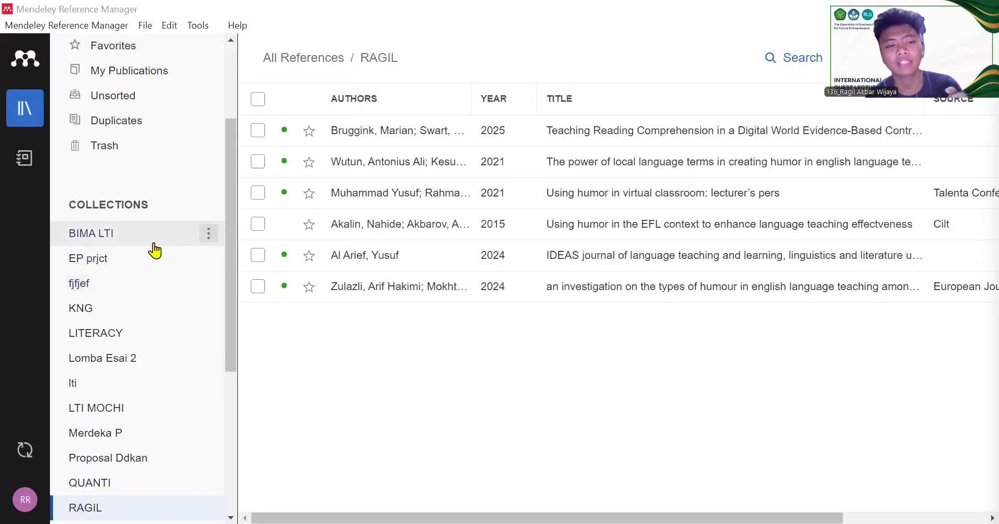
# Step: Look through the library sections, the collections and the available ways of adding references
pyautogui.scroll(3, 154, 251)
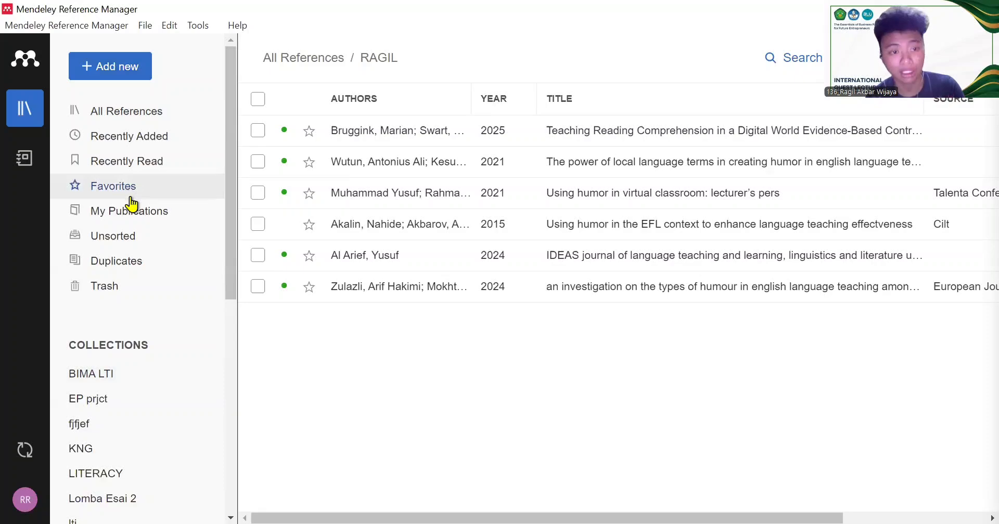
pyautogui.scroll(-8, 131, 205)
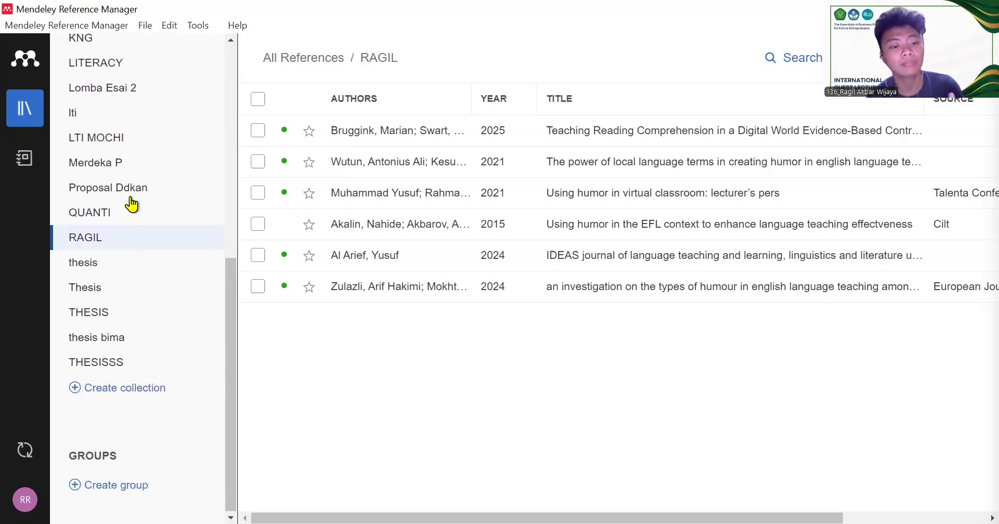
pyautogui.scroll(5, 131, 205)
pyautogui.scroll(3, 131, 204)
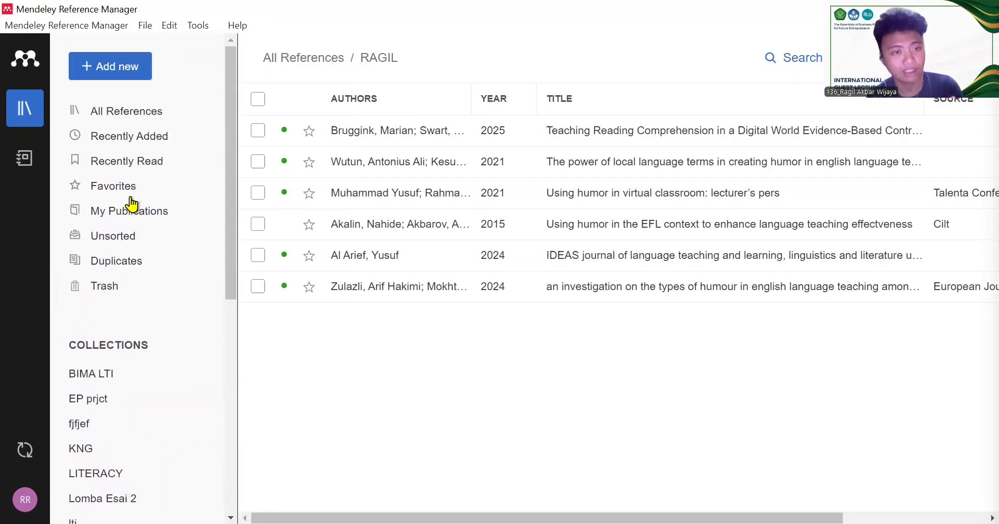
pyautogui.click(121, 68)
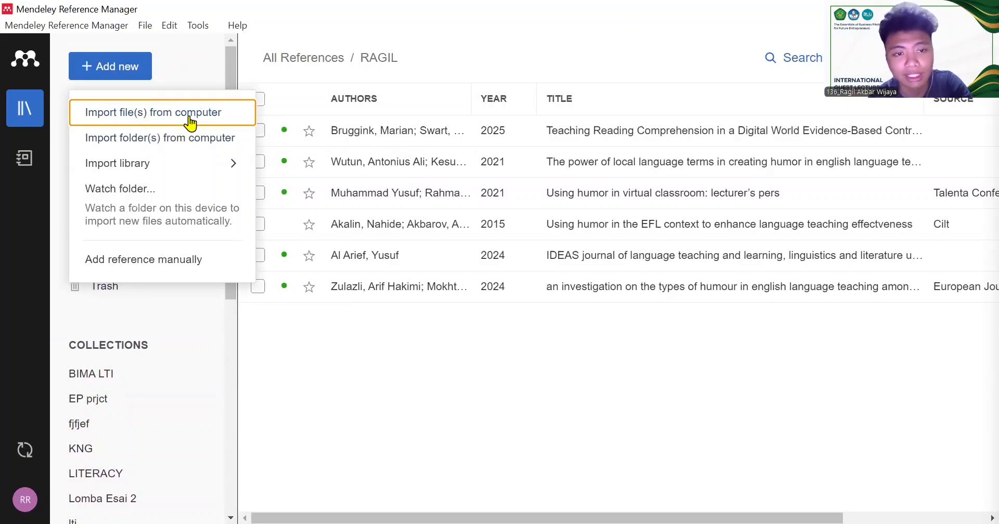
pyautogui.click(167, 112)
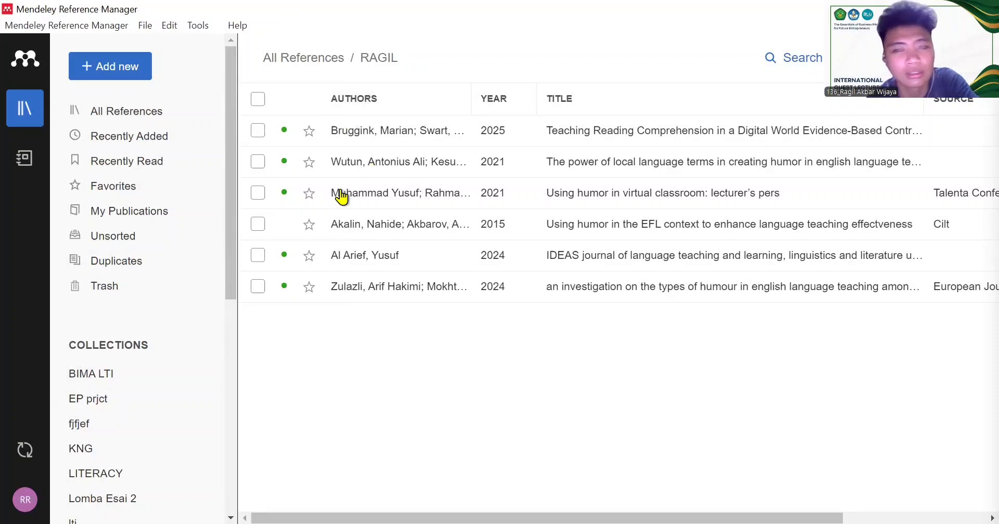
# Step: Examine the details of the references on local language terms and virtual classroom humor in the open collection
pyautogui.moveTo(229, 216); pyautogui.dragTo(234, 363)
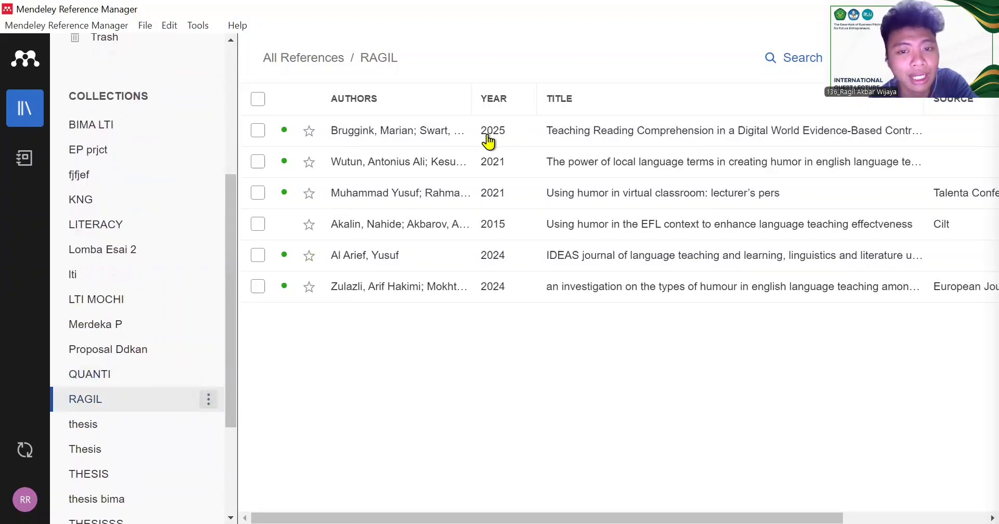
pyautogui.click(623, 132)
pyautogui.click(568, 164)
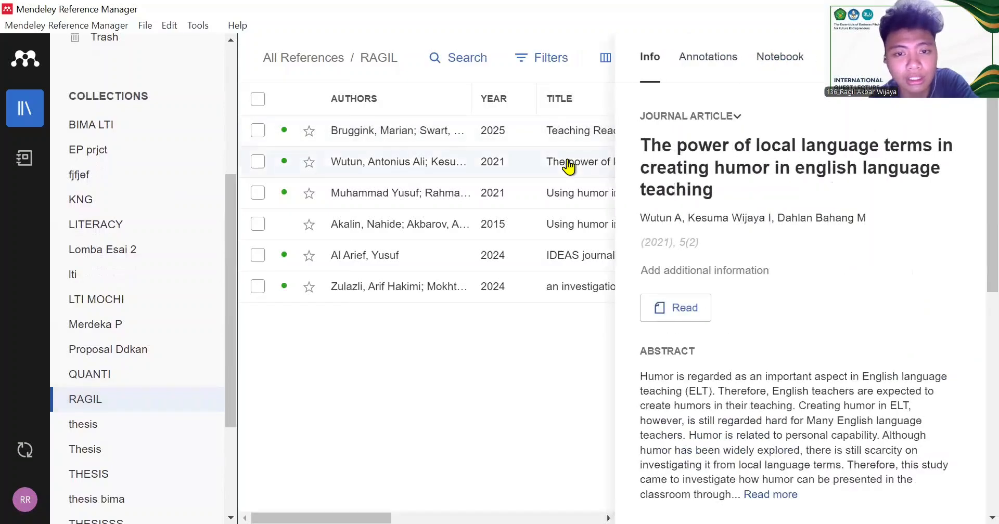
pyautogui.click(548, 205)
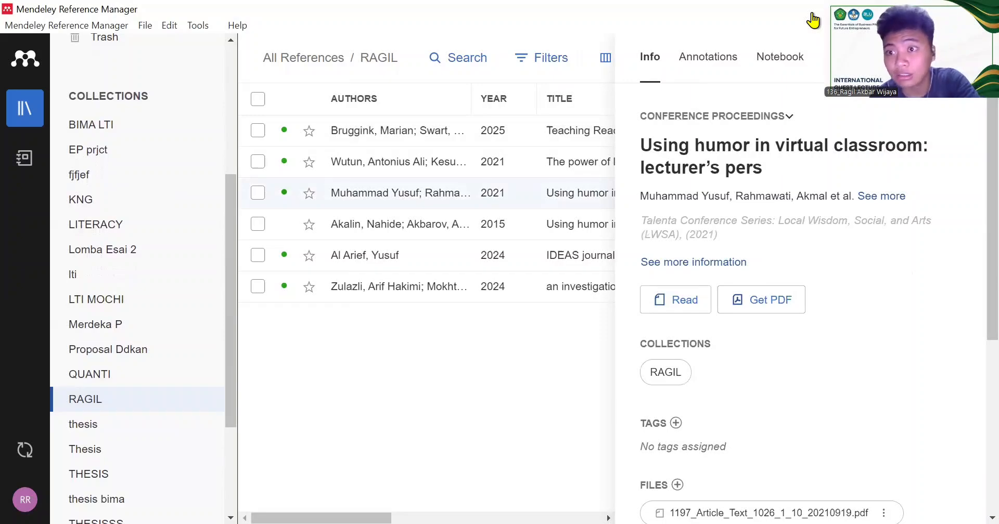
pyautogui.click(968, 56)
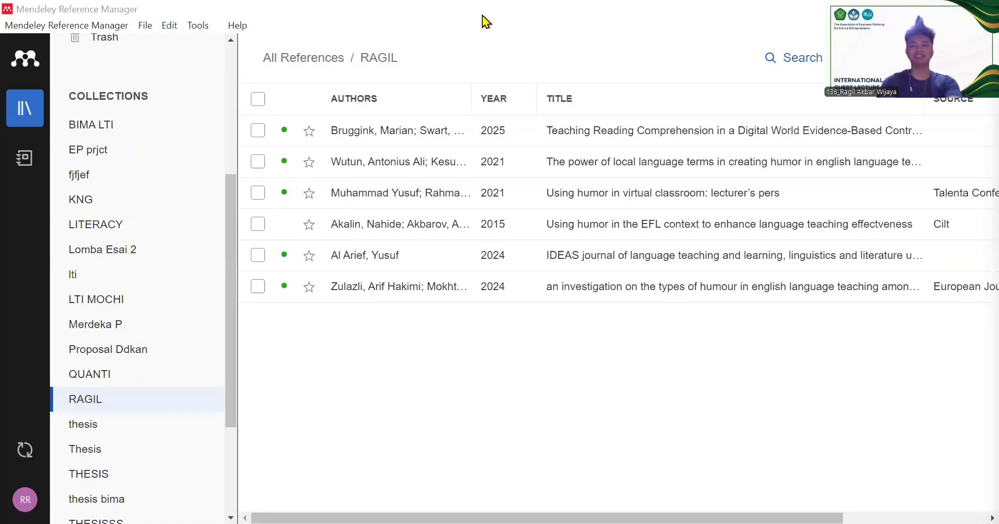
# Step: Switch to the Word document containing the citation headings and show its reference tools
pyautogui.hotkey('alt', 'Tab')
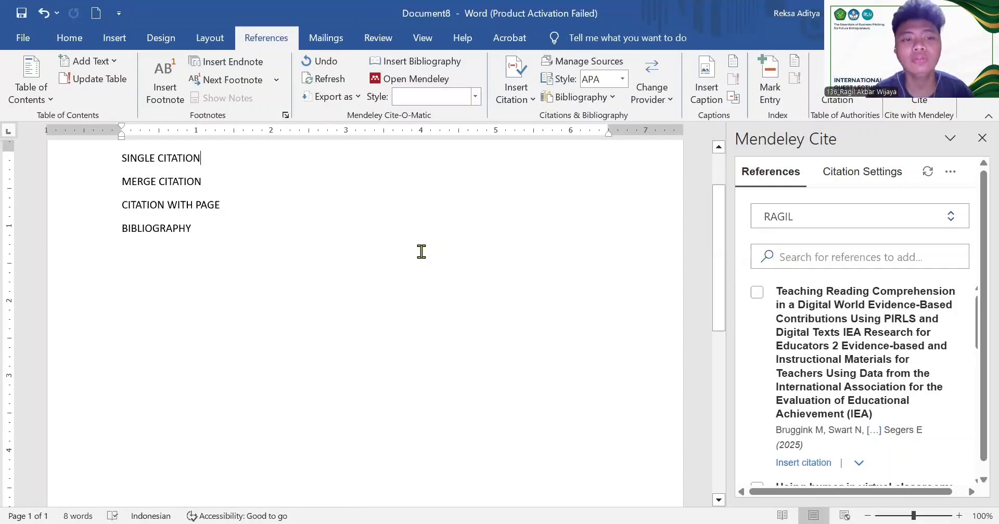
pyautogui.scroll(3, 421, 263)
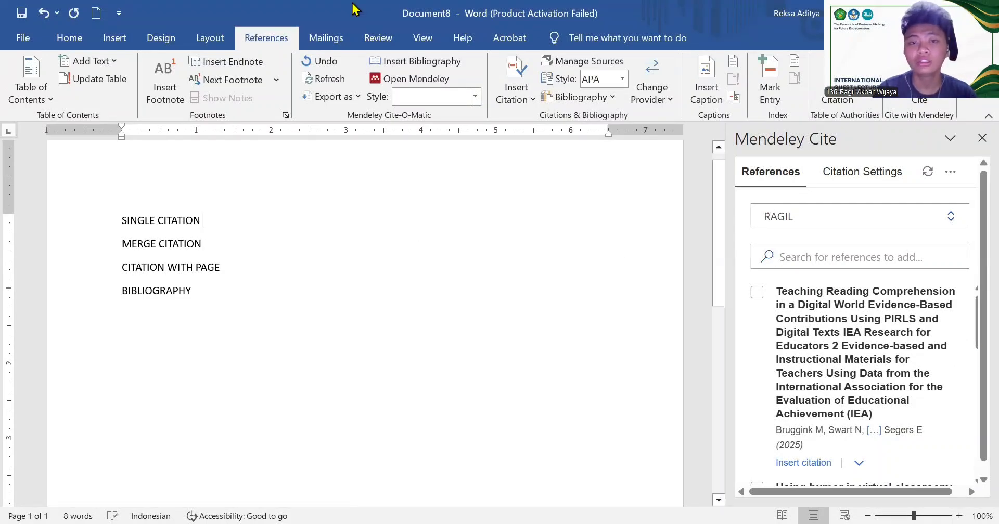
pyautogui.click(62, 39)
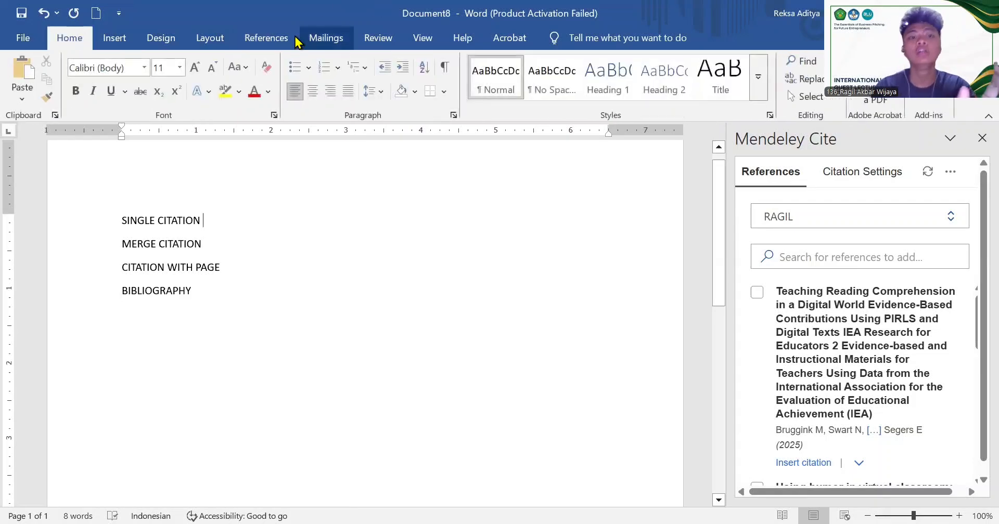
pyautogui.click(275, 39)
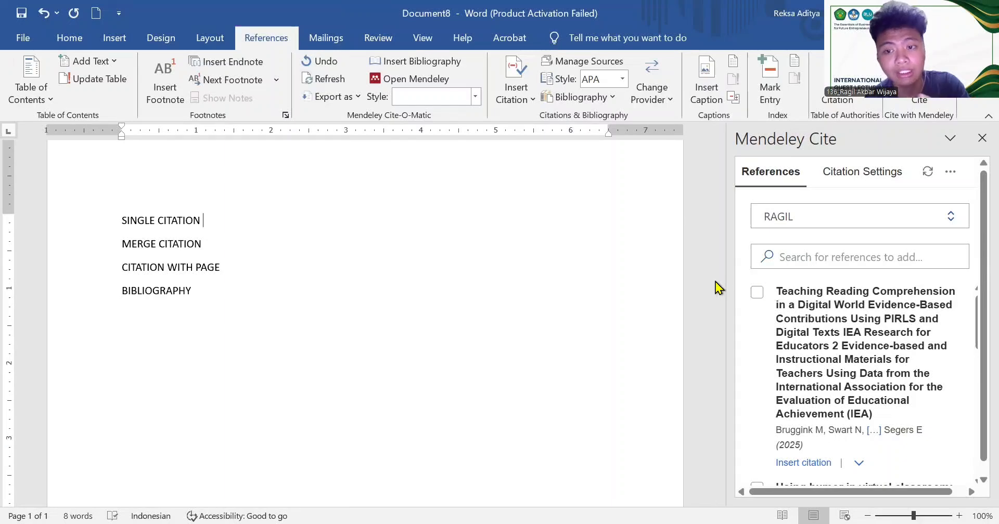
# Step: Insert a citation of "Using humor in the EFL context to enhance language teaching effectveness" after SINGLE CITATION
pyautogui.scroll(-5, 877, 315)
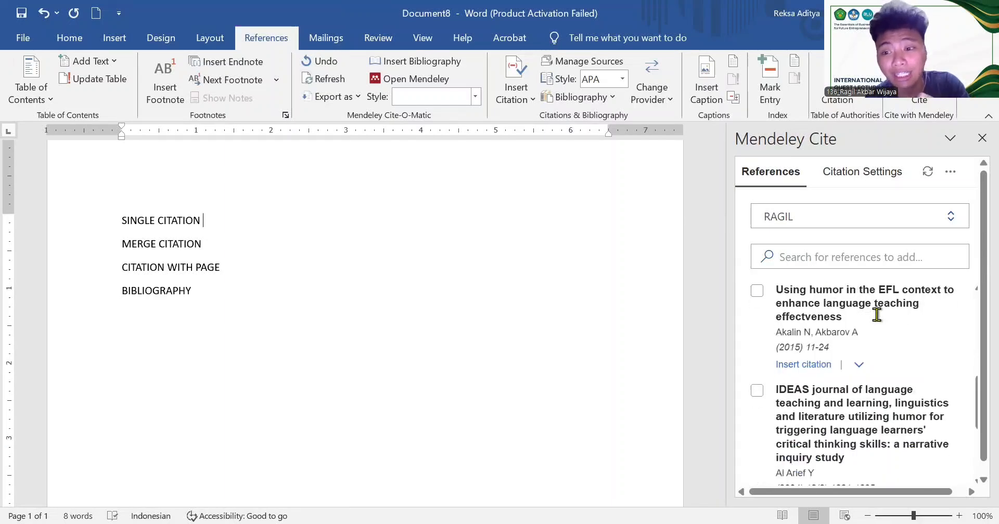
pyautogui.scroll(5, 876, 314)
pyautogui.scroll(-3, 877, 315)
pyautogui.scroll(-1, 877, 314)
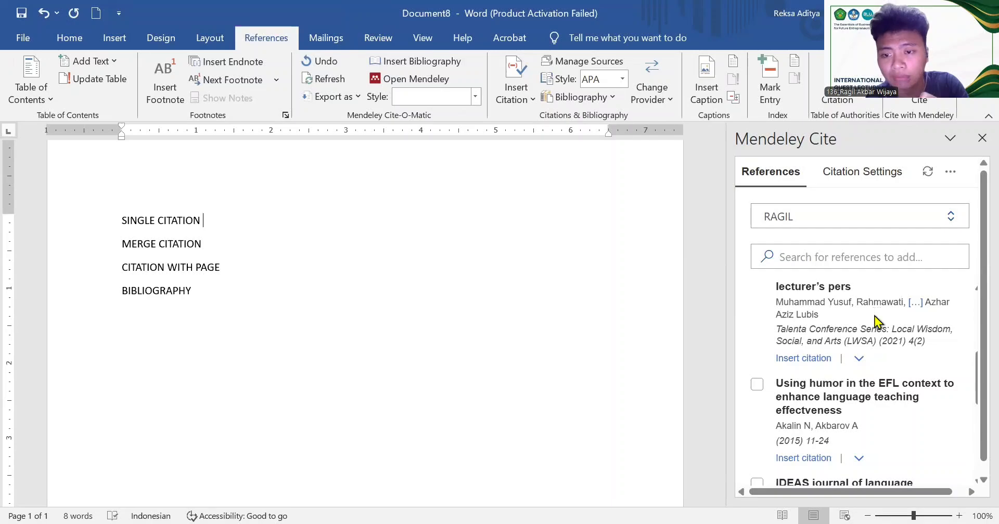
pyautogui.scroll(-2, 877, 315)
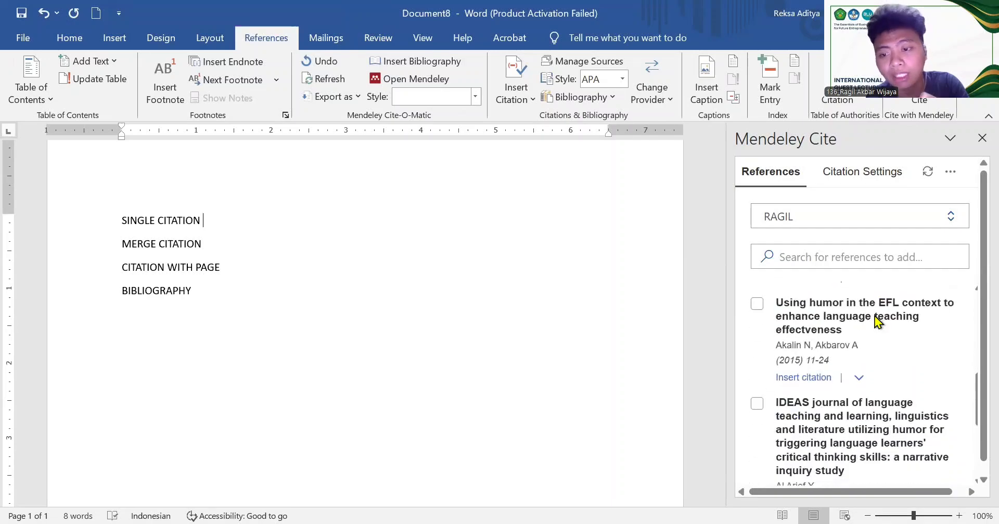
pyautogui.click(757, 305)
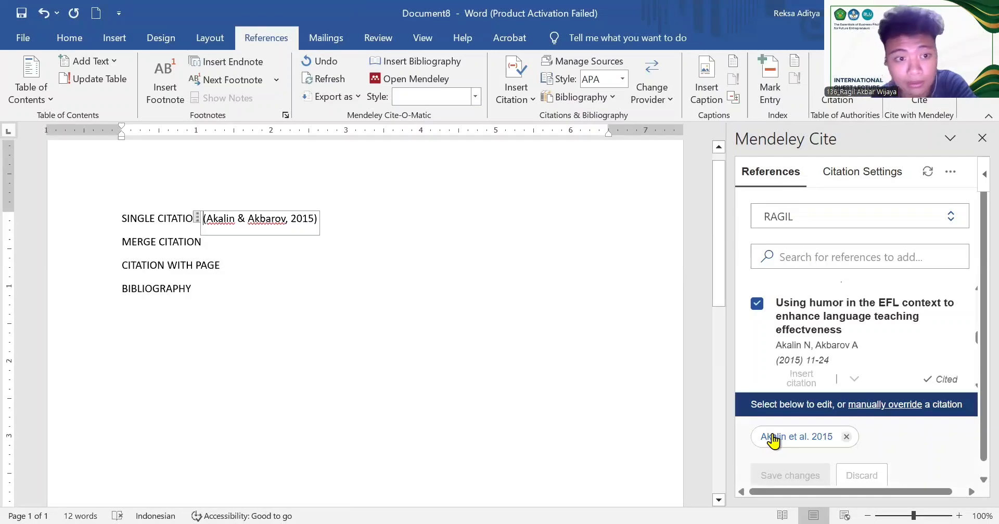
# Step: Insert one merged citation after MERGE CITATION, combining the virtual classroom humor (2021), EFL context humor (2015) and IDEAS journal (2024) references
pyautogui.click(227, 237)
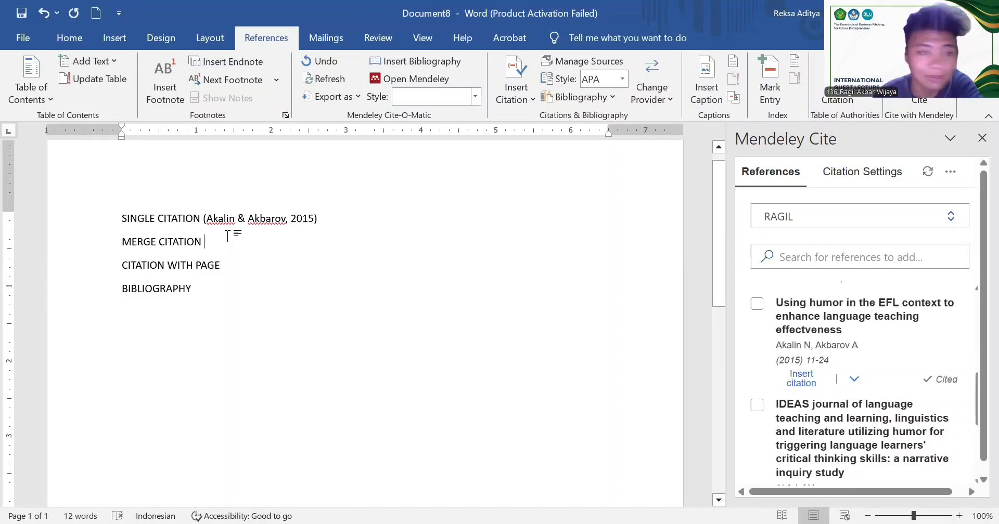
pyautogui.scroll(-3, 818, 318)
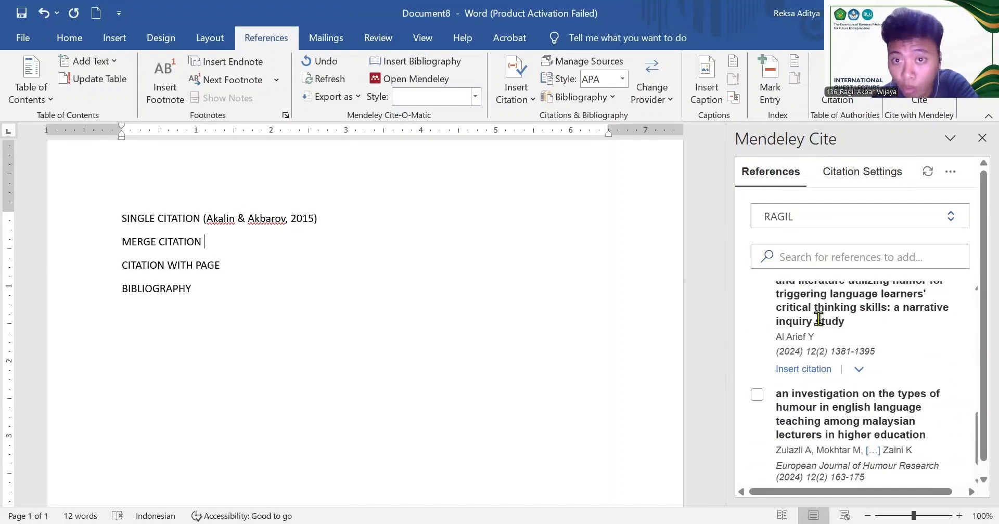
pyautogui.scroll(3, 818, 318)
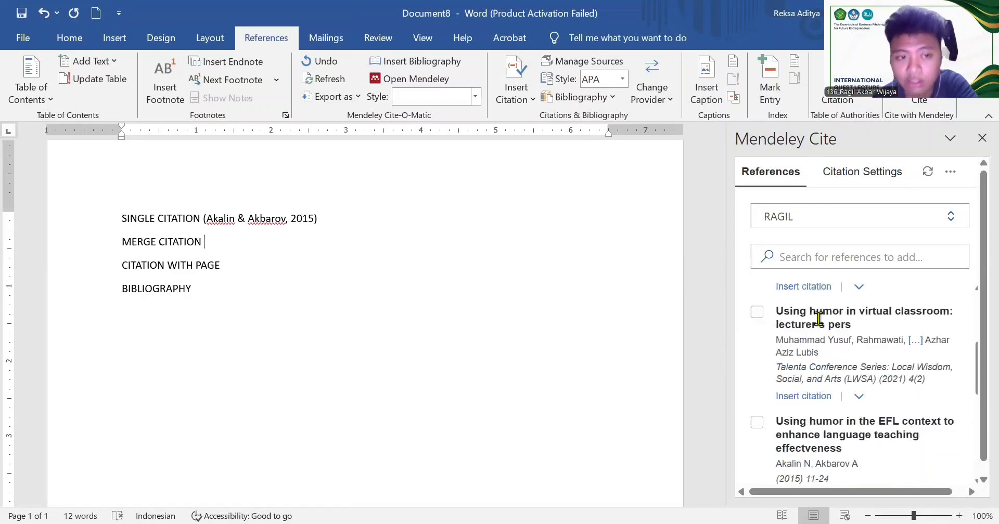
pyautogui.scroll(-3, 818, 318)
pyautogui.scroll(-1, 819, 318)
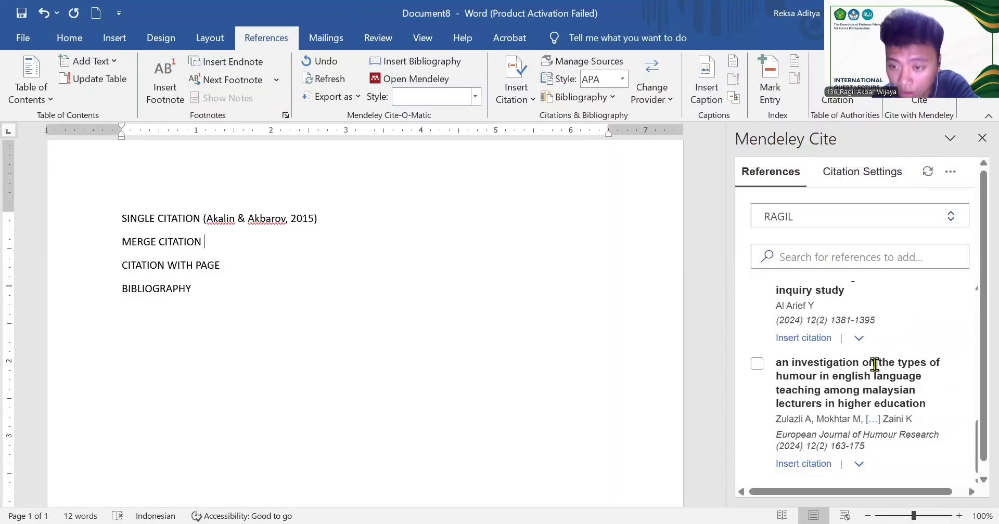
pyautogui.scroll(-5, 876, 362)
pyautogui.scroll(3, 875, 364)
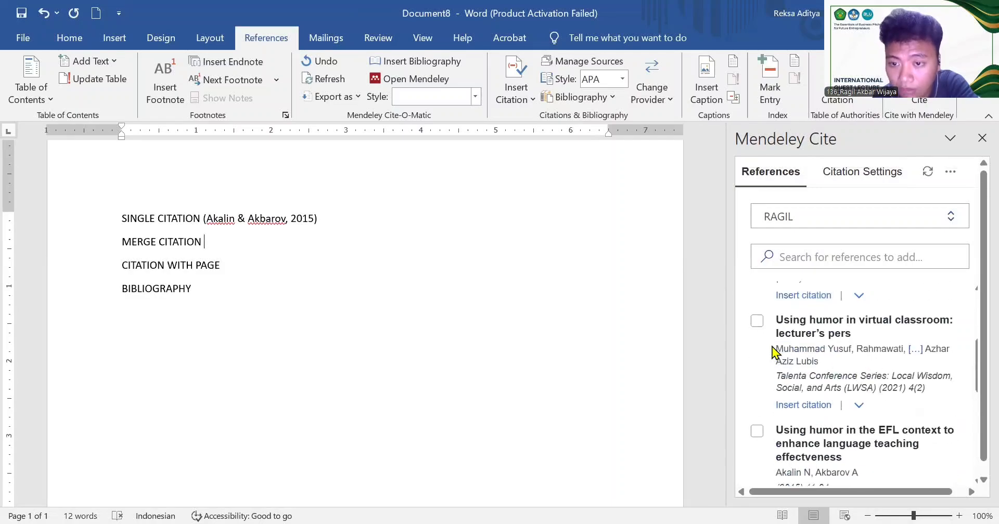
pyautogui.click(757, 324)
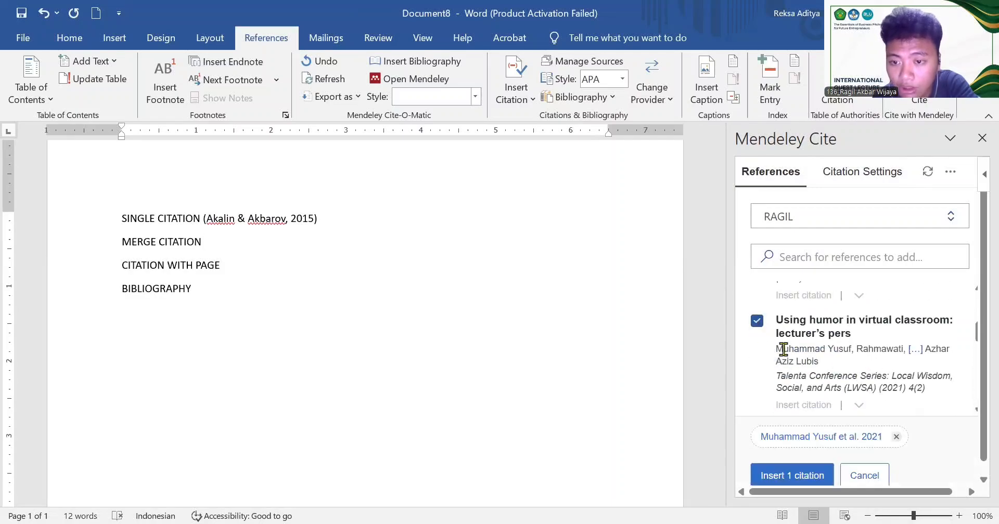
pyautogui.scroll(-1, 789, 354)
pyautogui.scroll(-2, 789, 354)
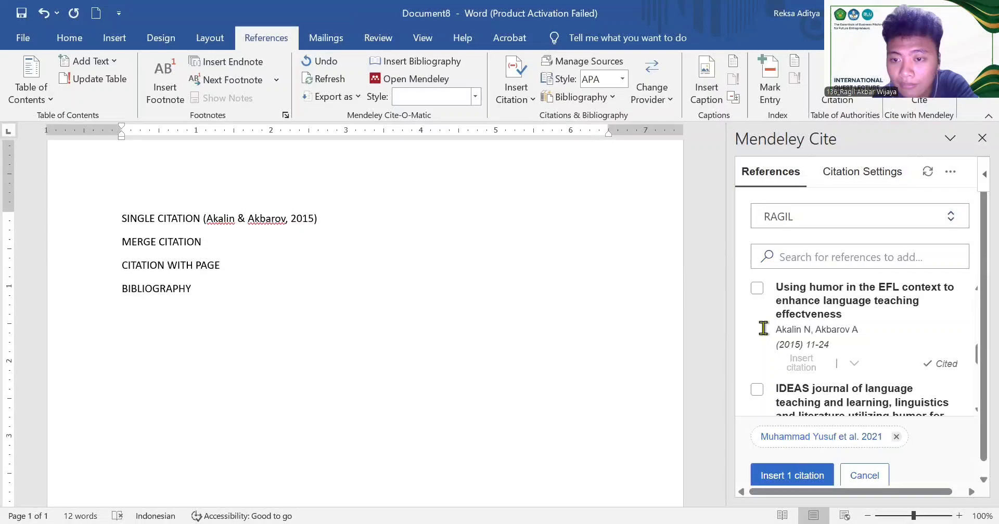
pyautogui.click(757, 288)
pyautogui.scroll(-2, 804, 329)
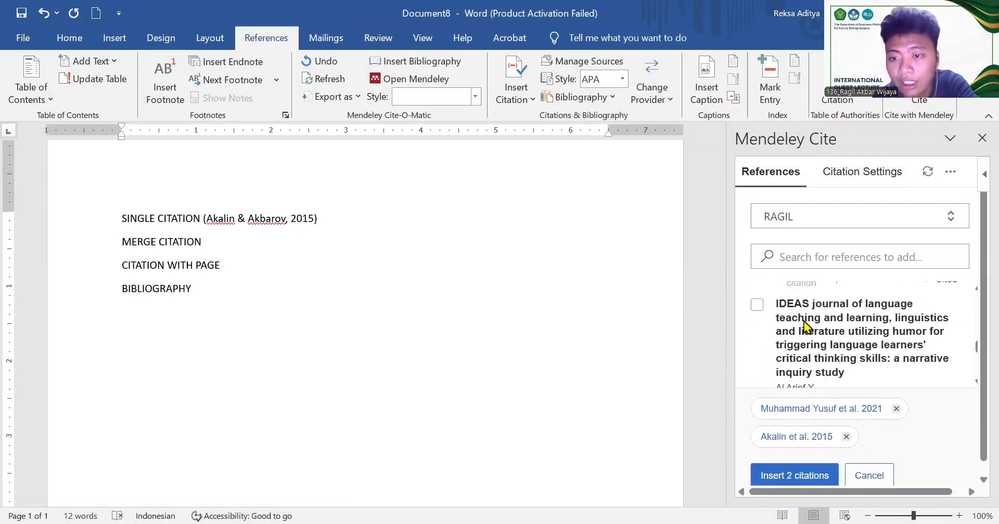
pyautogui.click(757, 306)
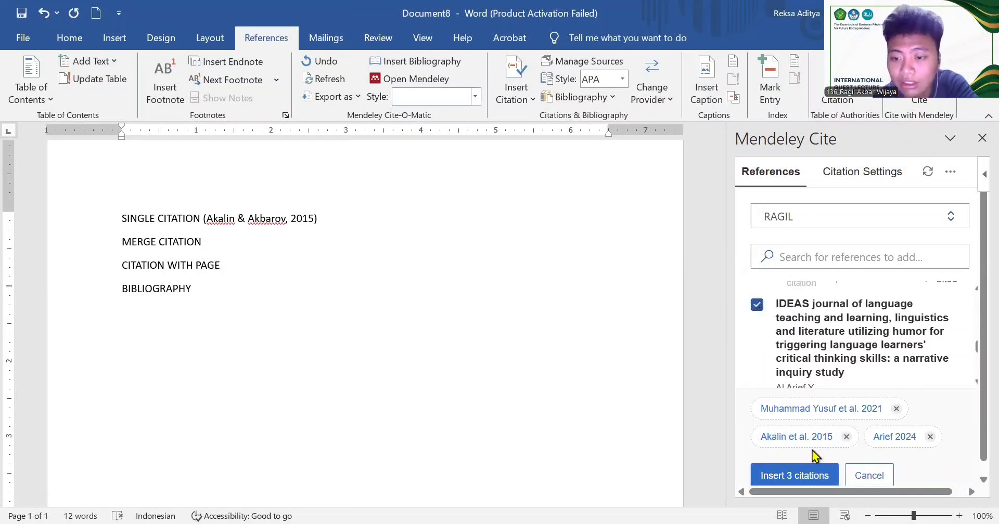
pyautogui.click(813, 466)
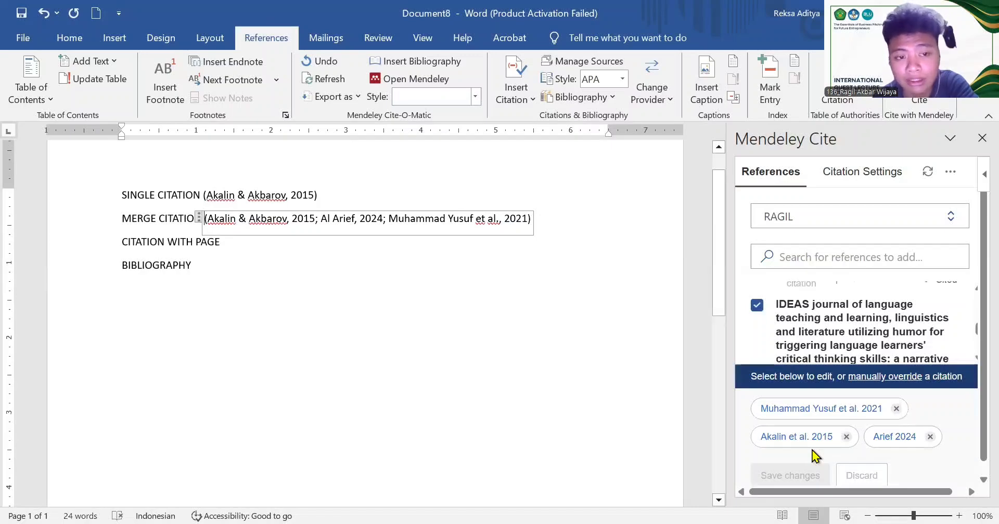
# Step: Insert a citation of "Teaching Reading Comprehension in a Digital World" with page 27 after CITATION WITH PAGE
pyautogui.click(270, 243)
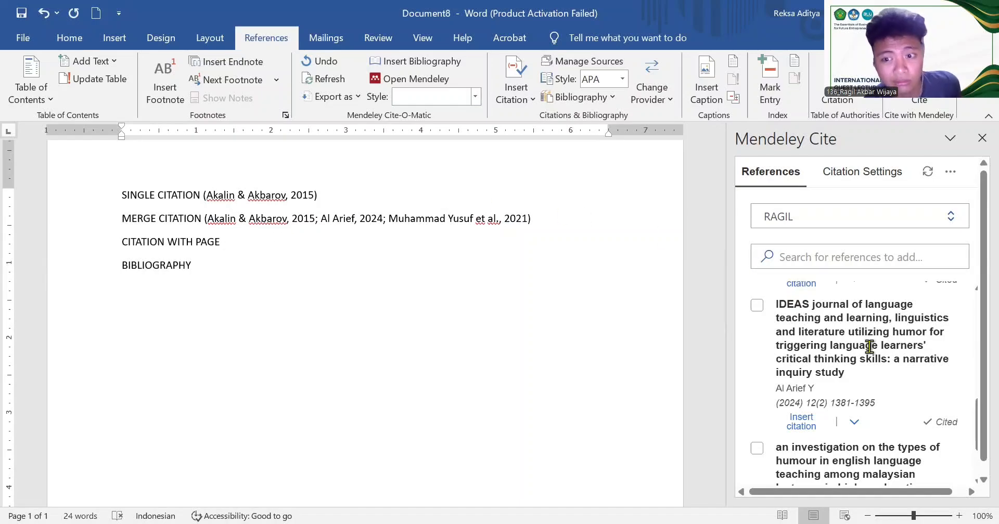
pyautogui.scroll(5, 858, 354)
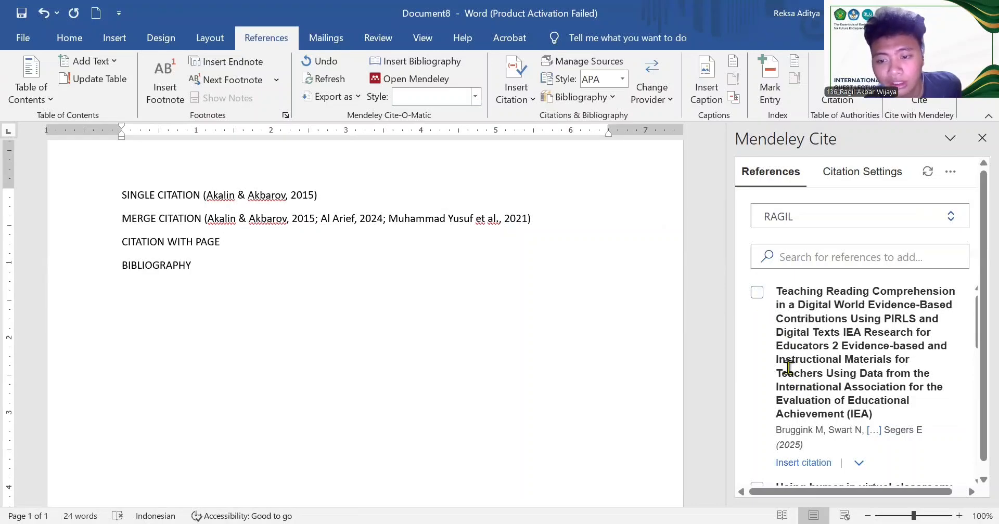
pyautogui.click(756, 294)
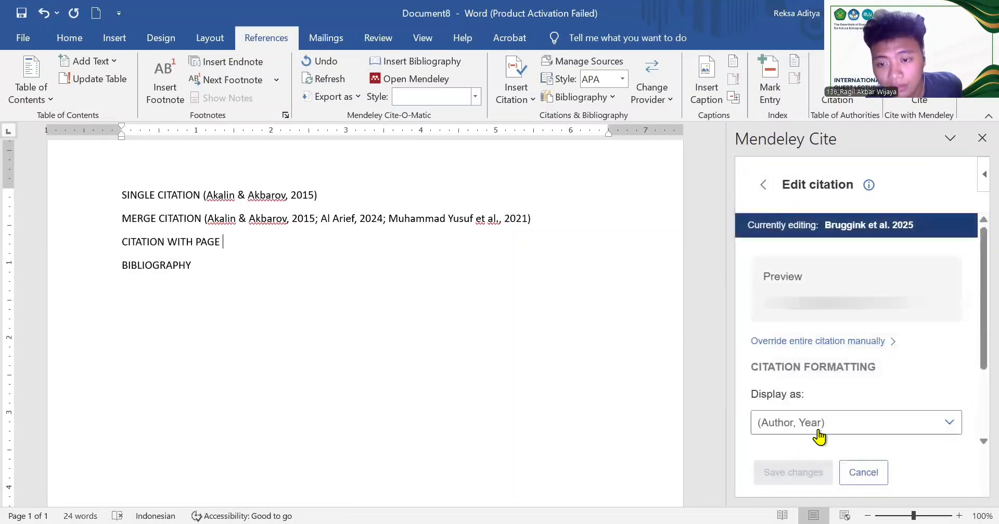
pyautogui.scroll(-2, 832, 431)
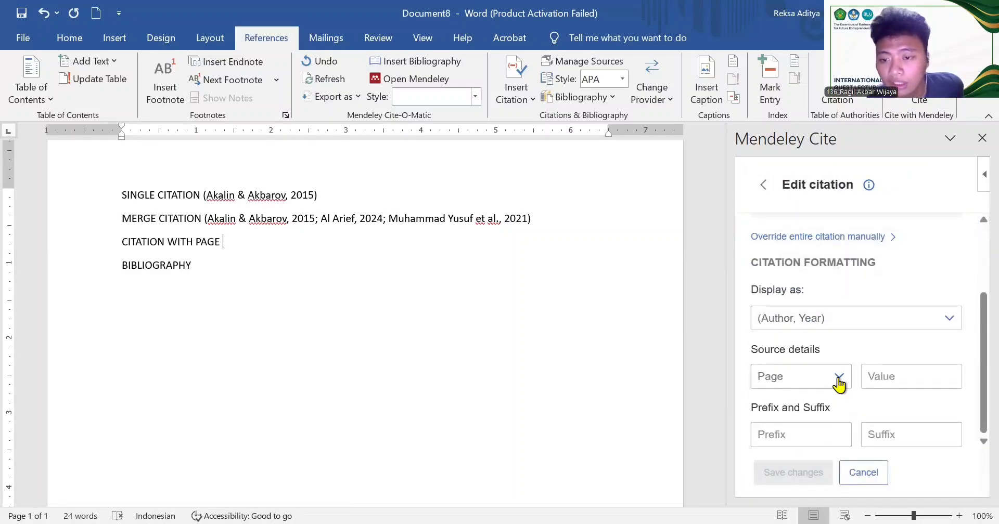
pyautogui.click(909, 382)
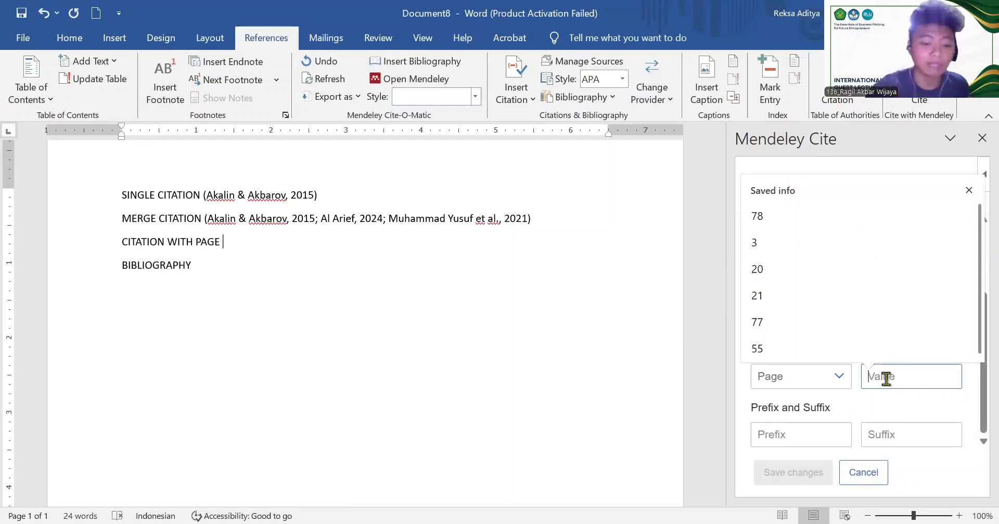
pyautogui.write('27')
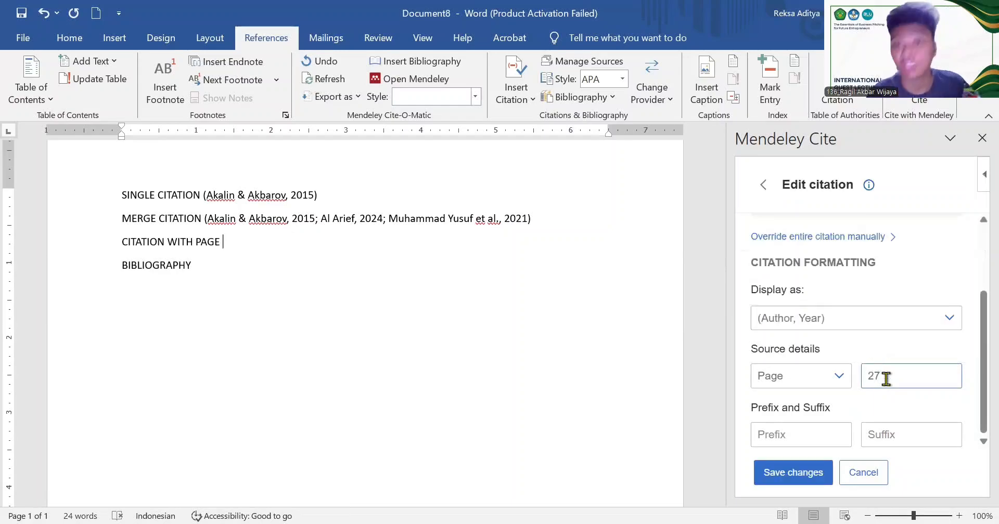
pyautogui.click(828, 451)
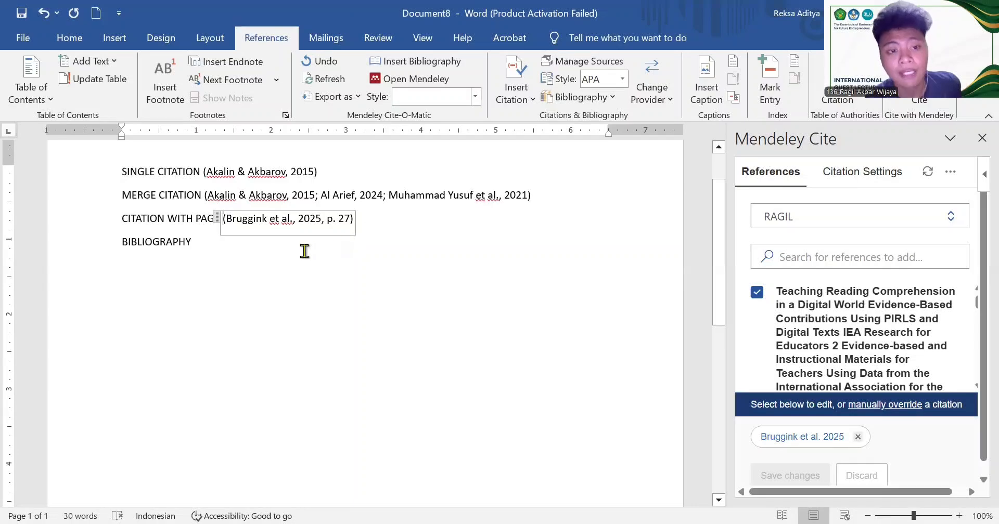
# Step: Insert a bibliography at the BIBLIOGRAPHY heading, keeping live updates, and check the generated reference list
pyautogui.click(282, 251)
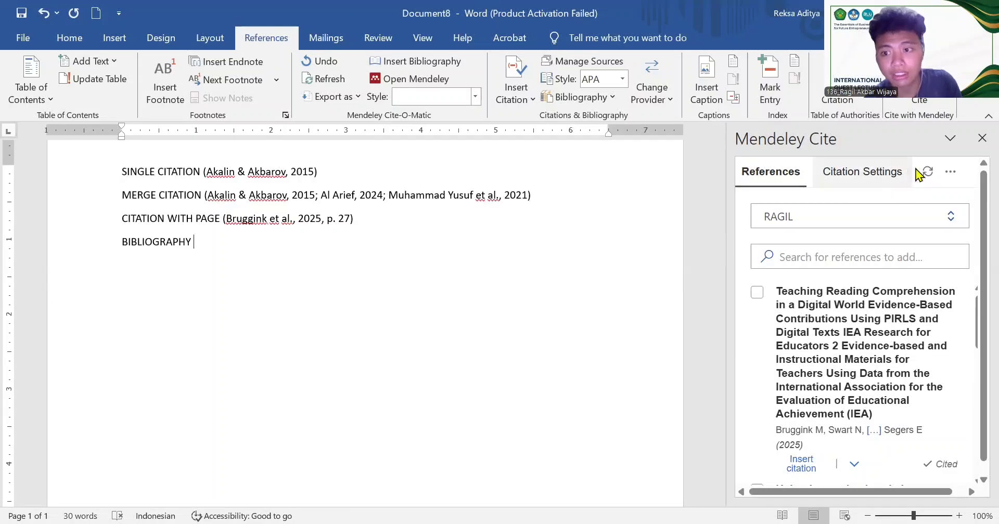
pyautogui.click(948, 173)
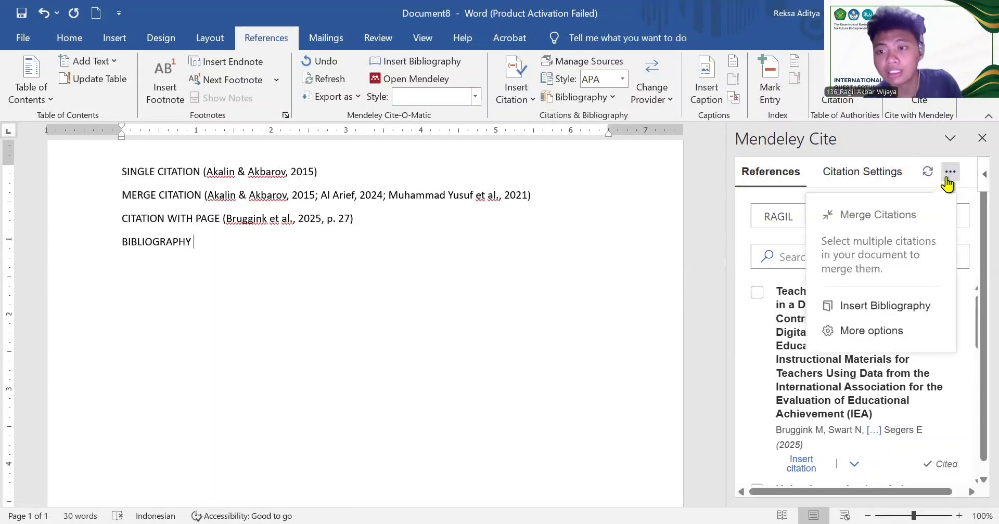
pyautogui.click(915, 306)
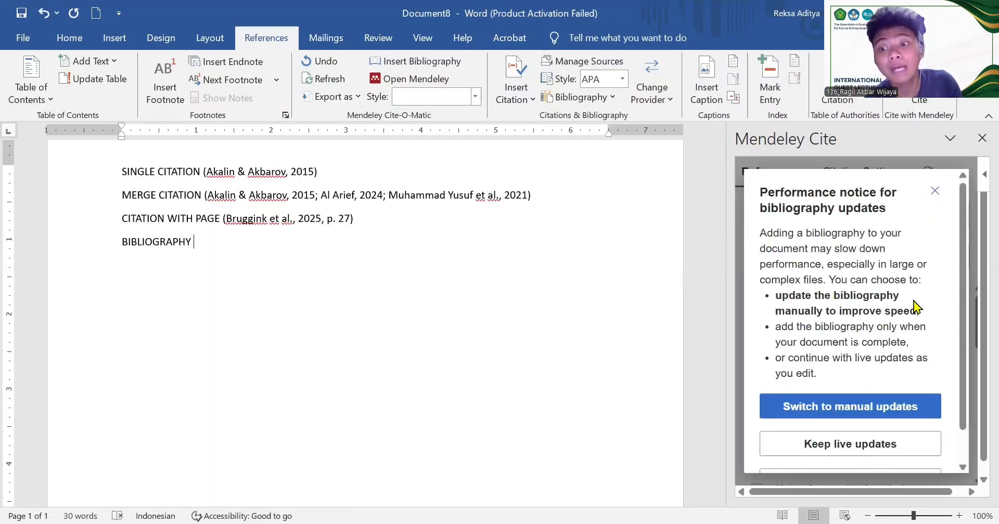
pyautogui.click(868, 446)
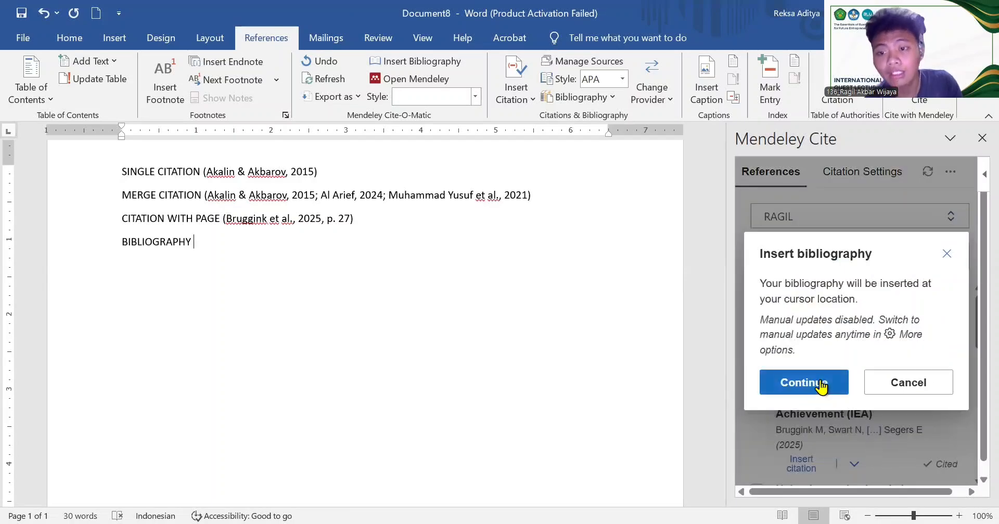
pyautogui.click(821, 386)
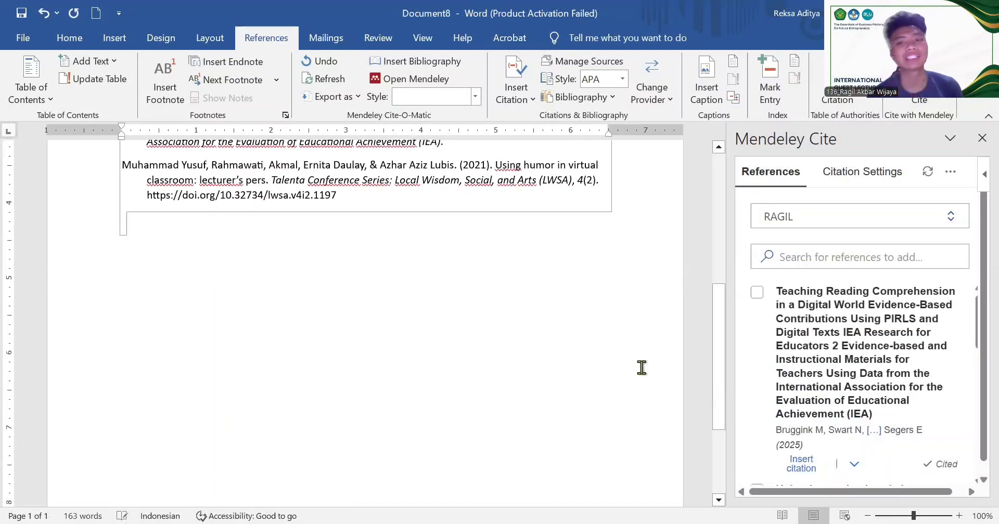
pyautogui.scroll(6, 636, 356)
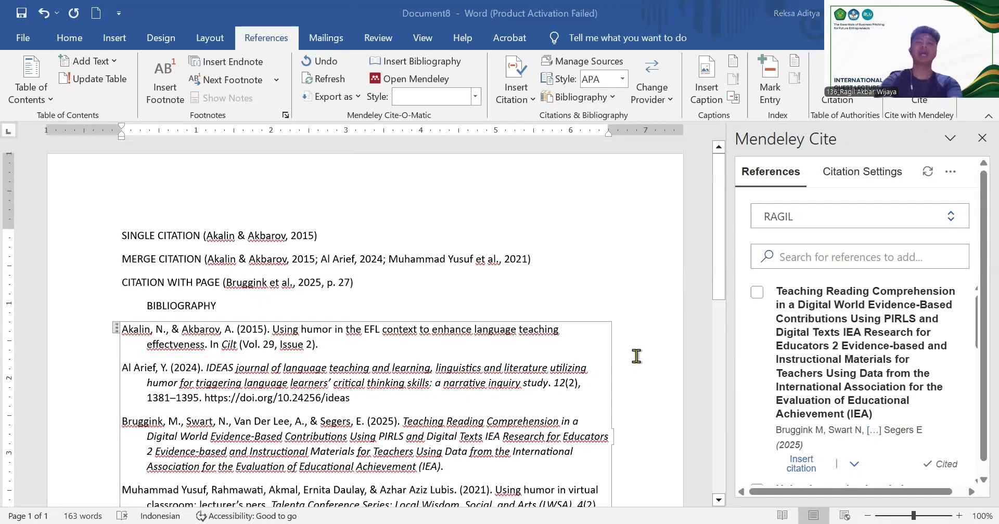